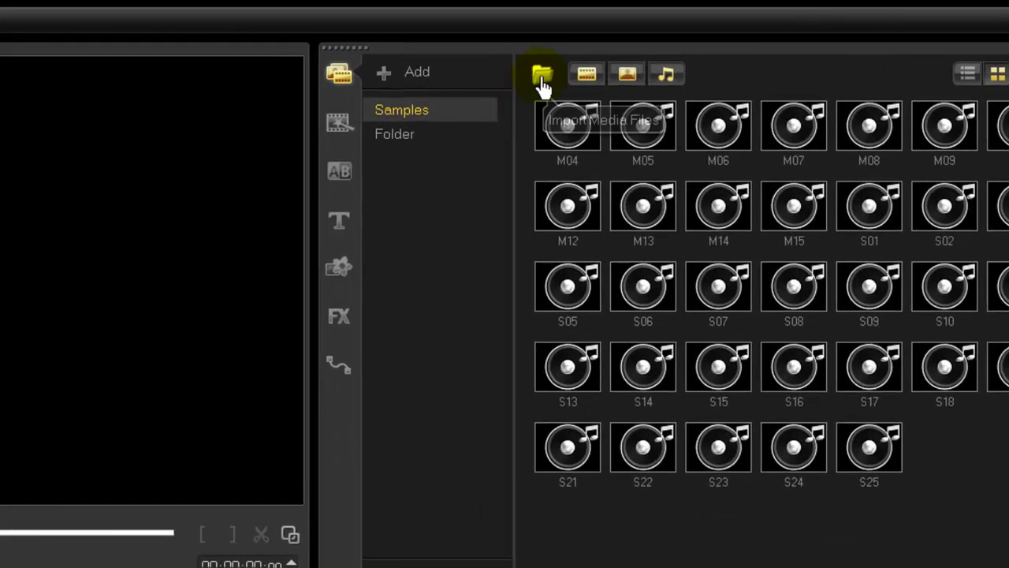
Import Wildlife.wmv from the Sample Videos folder of the Videos library into the Samples media library.
{"action": "left_click", "coordinate": [542, 79]}
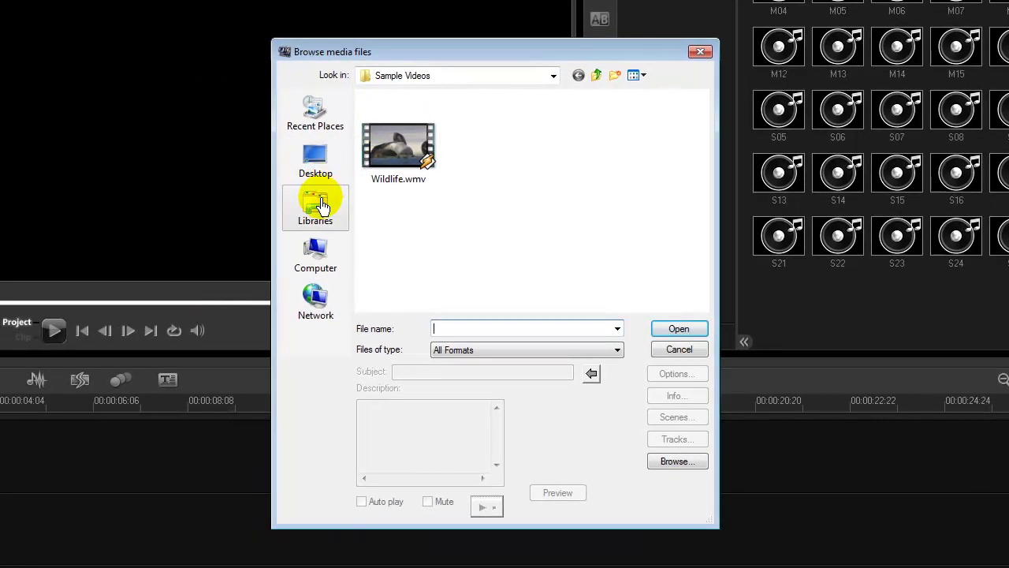
{"action": "left_click", "coordinate": [266, 232]}
{"action": "left_click", "coordinate": [384, 200]}
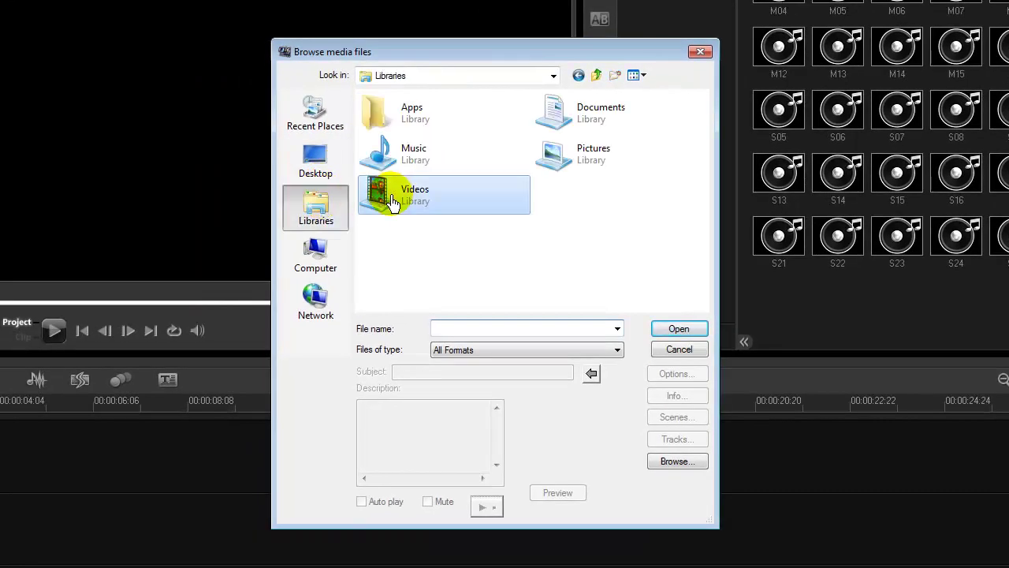
{"action": "double_click", "coordinate": [384, 201]}
{"action": "double_click", "coordinate": [483, 124]}
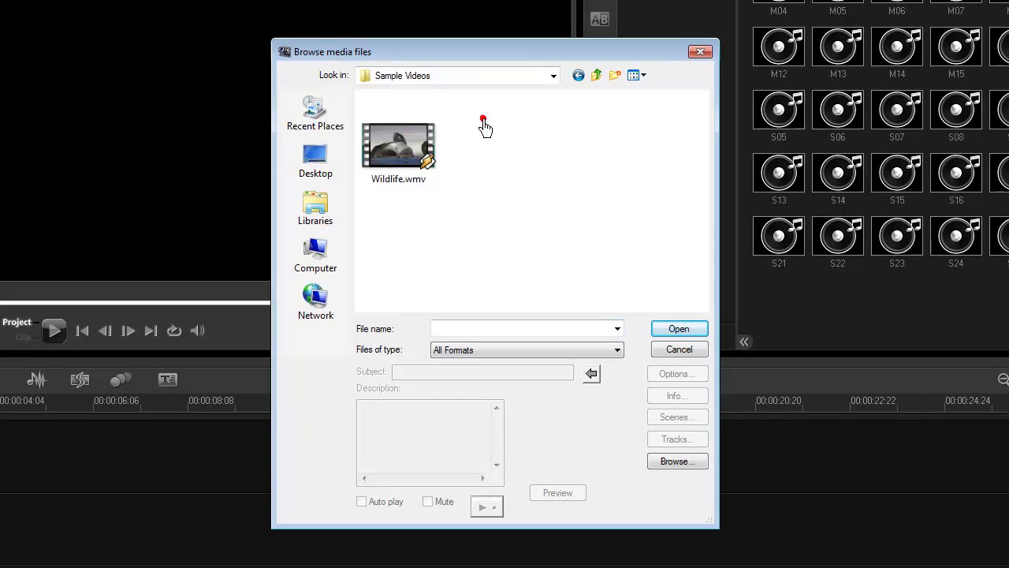
{"action": "left_click", "coordinate": [417, 161]}
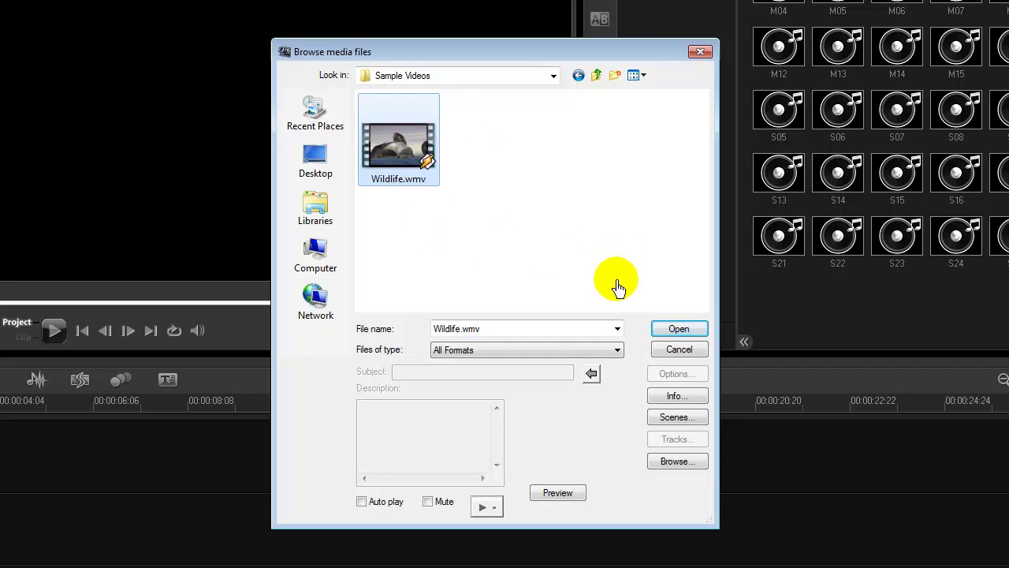
{"action": "left_click", "coordinate": [665, 331]}
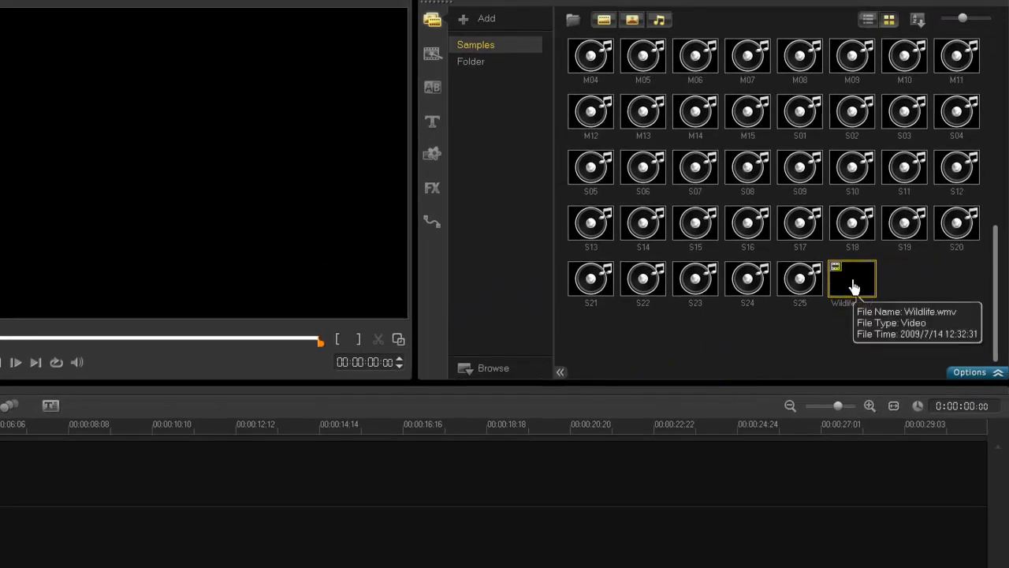
Place the Wildlife.wmv clip at the start of the video track and scrub through its footage.
{"action": "left_click_drag", "start_coordinate": [851, 290], "coordinate": [546, 476]}
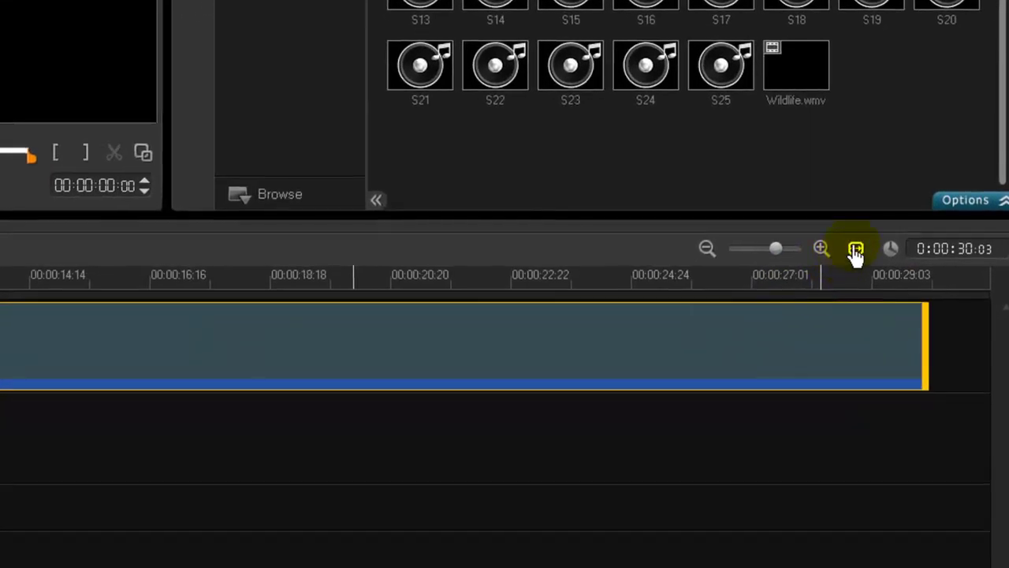
{"action": "left_click", "coordinate": [856, 250]}
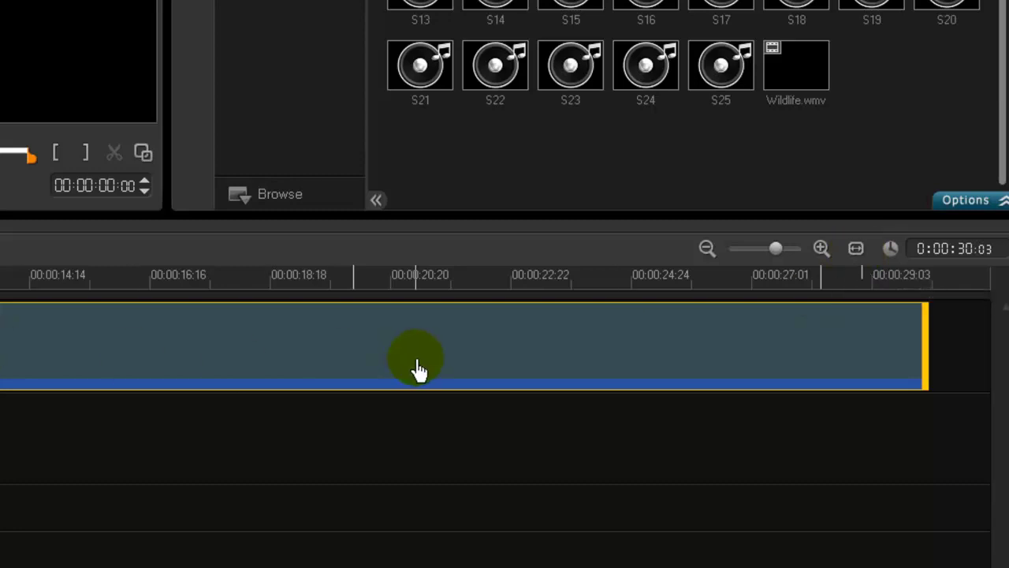
{"action": "scroll", "coordinate": [418, 369], "scroll_direction": "up", "scroll_amount": 5}
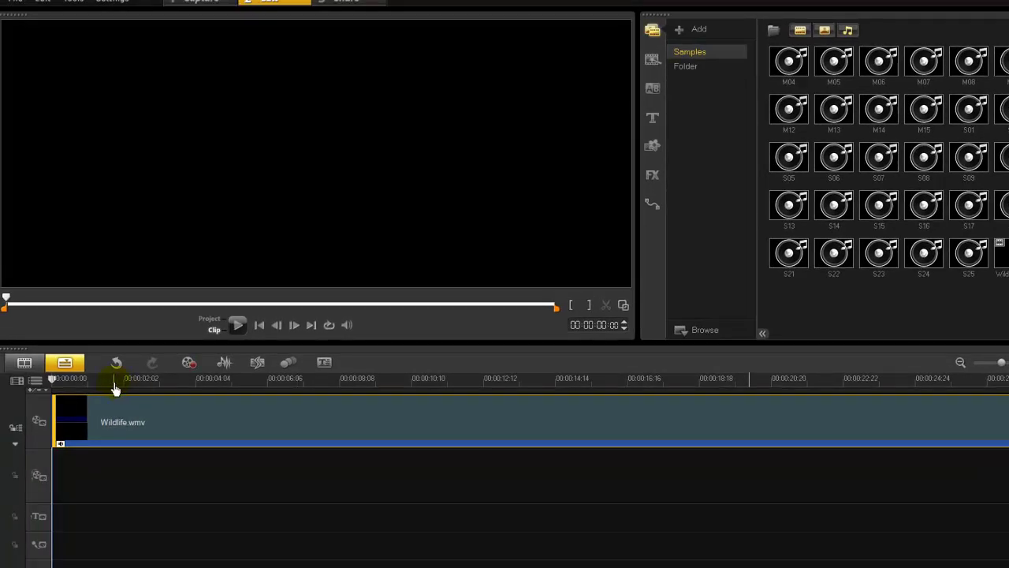
{"action": "mouse_move", "coordinate": [148, 390]}
{"action": "left_mouse_down"}
{"action": "mouse_move", "coordinate": [97, 385]}
{"action": "mouse_move", "coordinate": [423, 410]}
{"action": "mouse_move", "coordinate": [421, 383]}
{"action": "mouse_move", "coordinate": [246, 384]}
{"action": "mouse_move", "coordinate": [223, 369]}
{"action": "mouse_move", "coordinate": [141, 377]}
{"action": "left_mouse_up"}
{"action": "left_click_drag", "start_coordinate": [425, 385], "coordinate": [667, 399]}
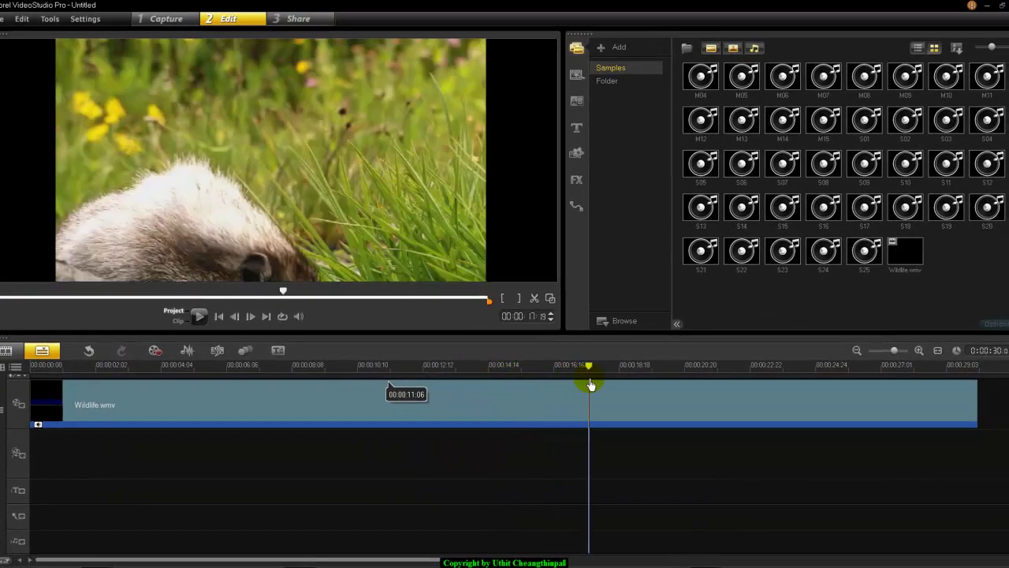
{"action": "left_click_drag", "start_coordinate": [592, 384], "coordinate": [223, 349]}
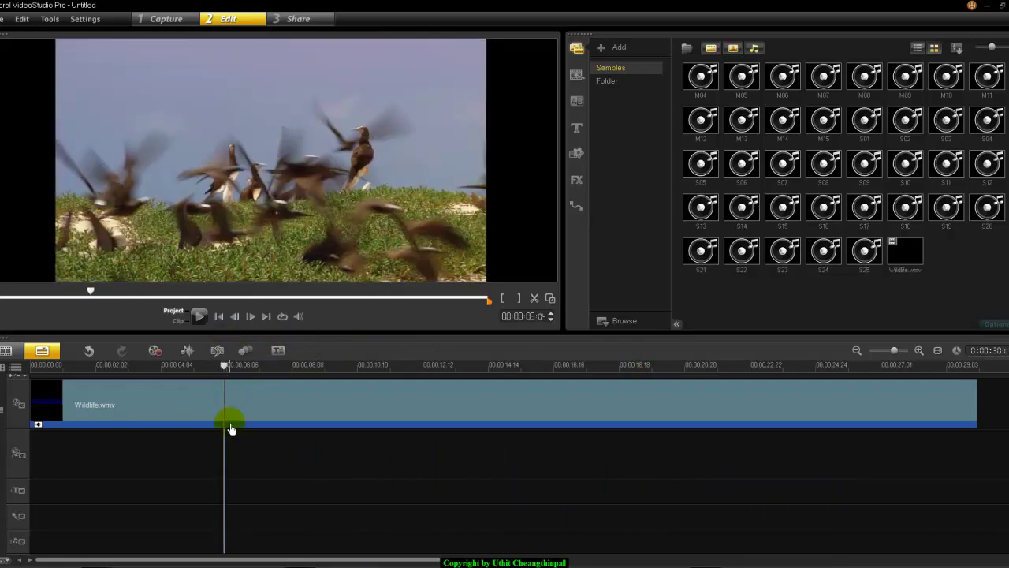
Open Split by Scene for the Wildlife.wmv clip and scan it for scenes using the Frame Content method.
{"action": "left_click", "coordinate": [238, 405]}
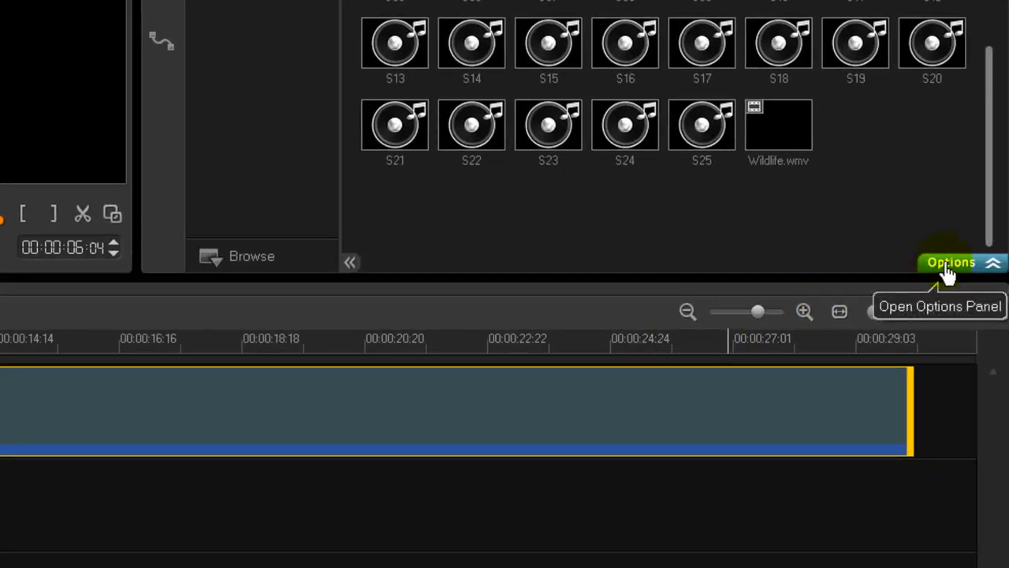
{"action": "left_click", "coordinate": [947, 266]}
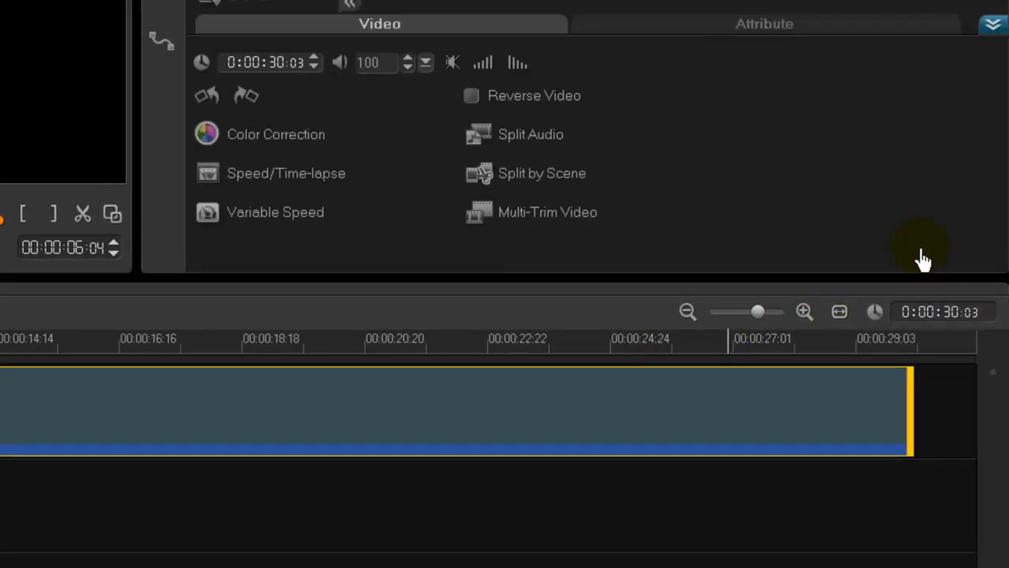
{"action": "left_click", "coordinate": [516, 180]}
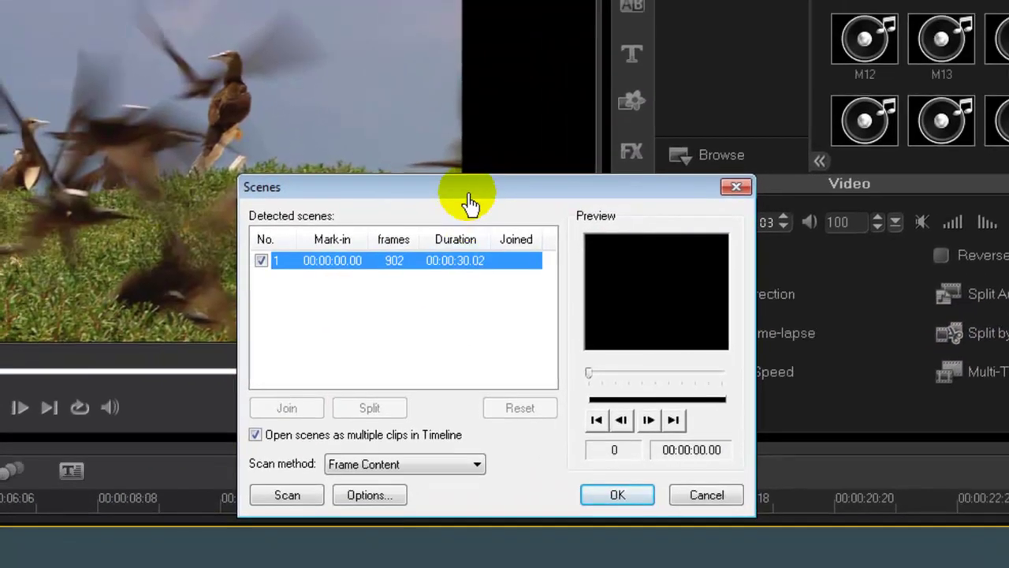
{"action": "left_click_drag", "start_coordinate": [470, 203], "coordinate": [467, 115]}
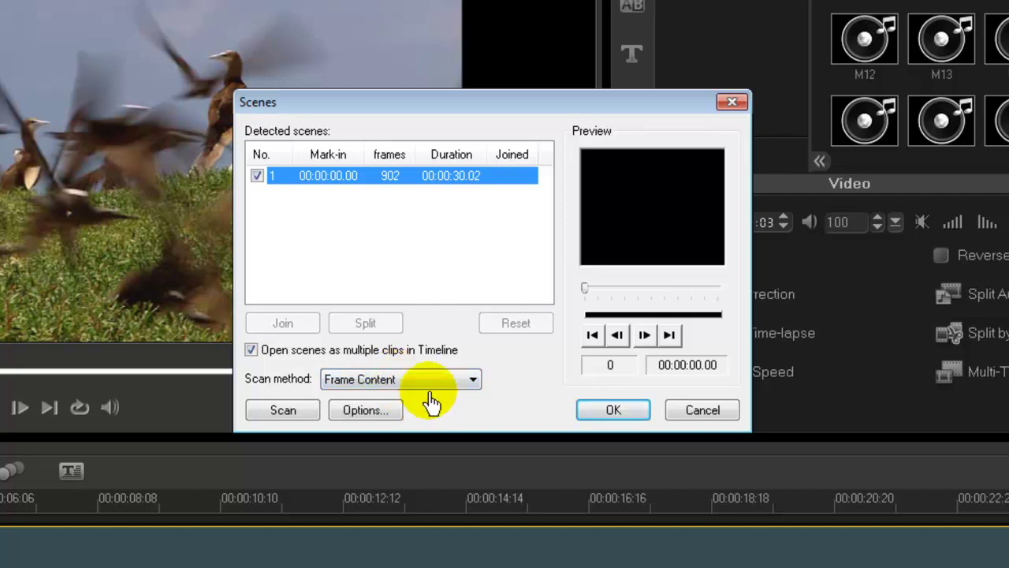
{"action": "left_click", "coordinate": [285, 411]}
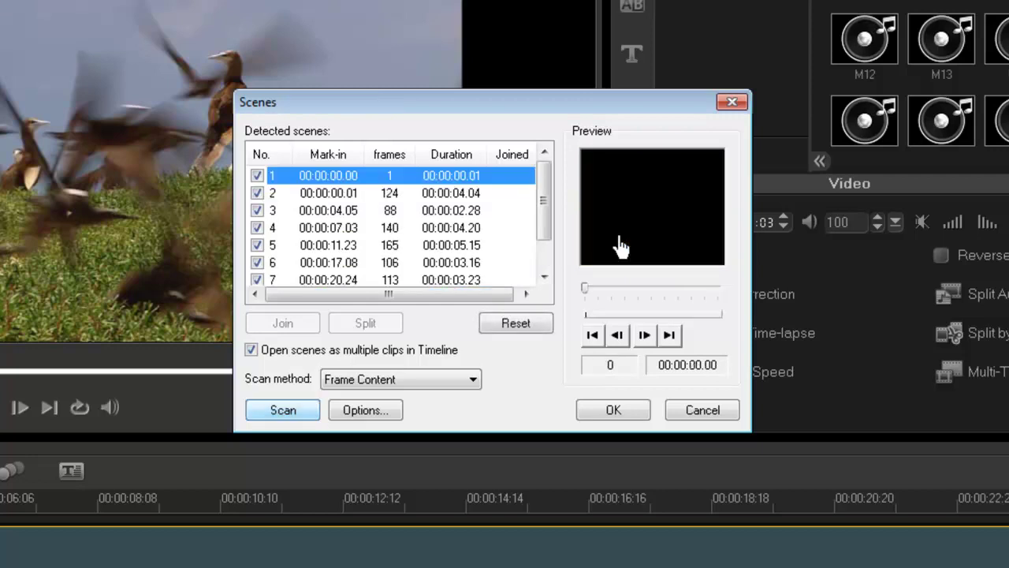
Preview the first five detected scenes and compare their starting frames.
{"action": "left_click", "coordinate": [338, 192]}
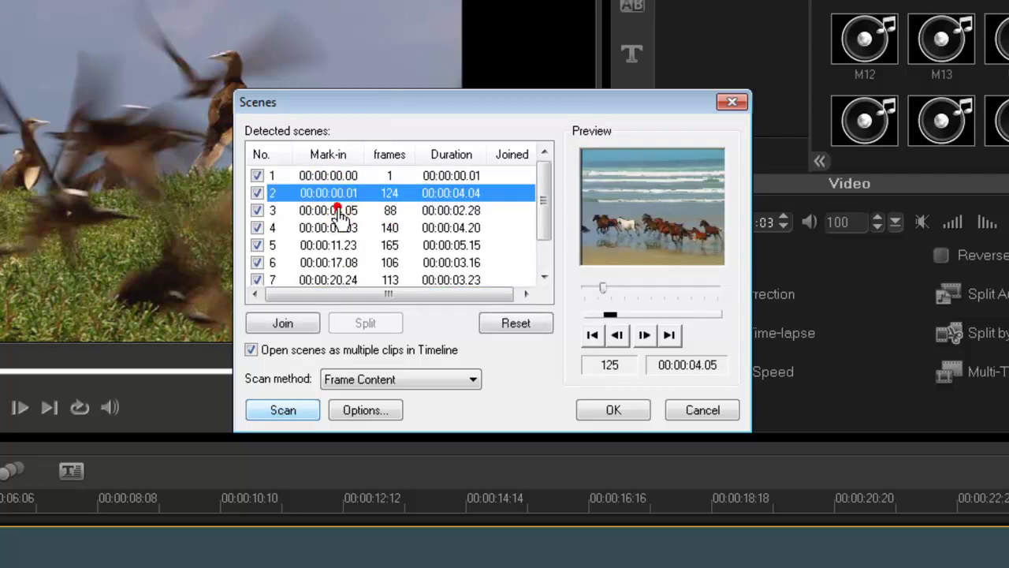
{"action": "left_click", "coordinate": [337, 209]}
{"action": "left_click", "coordinate": [338, 227]}
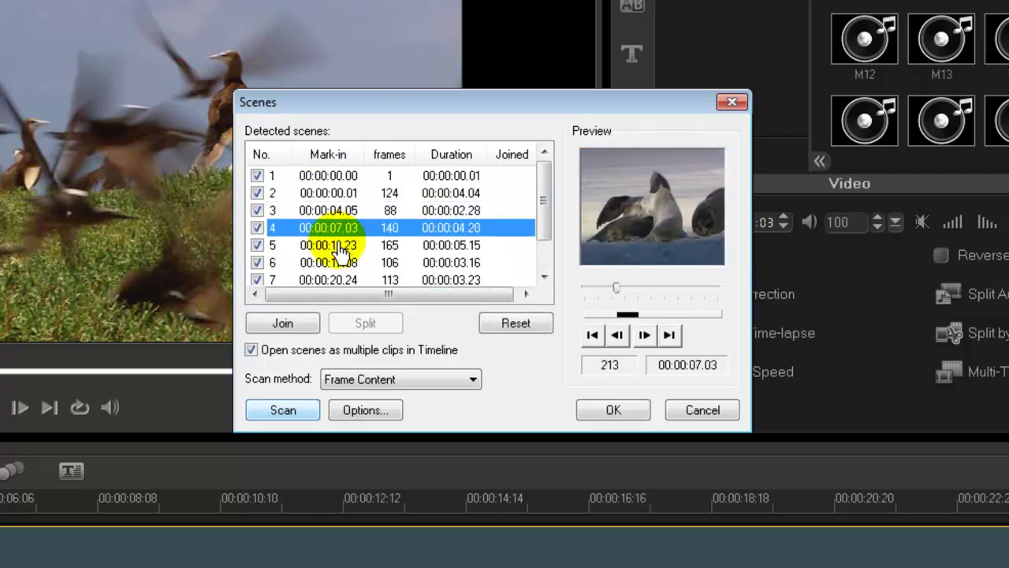
{"action": "left_click", "coordinate": [342, 246]}
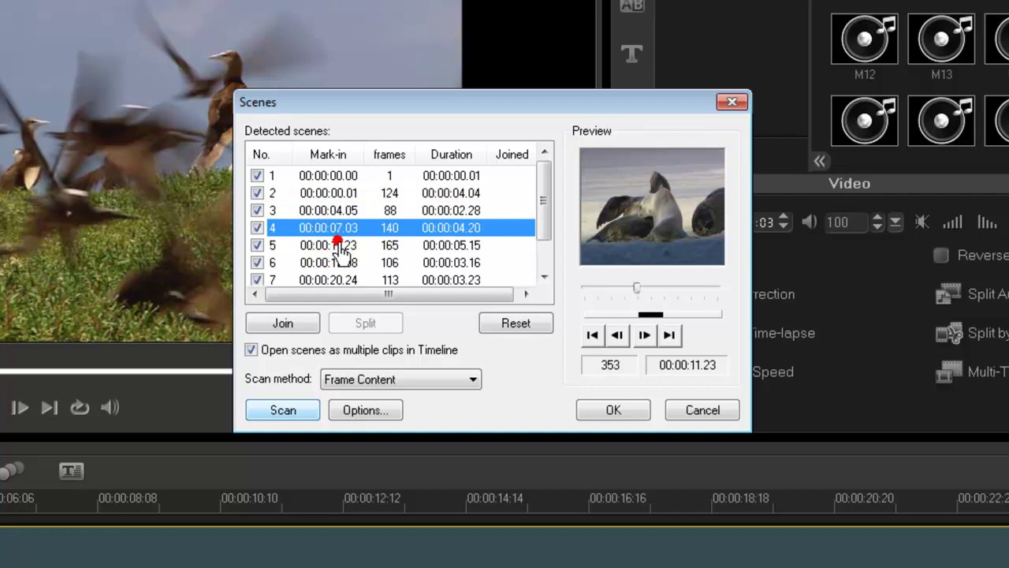
{"action": "left_click", "coordinate": [327, 176]}
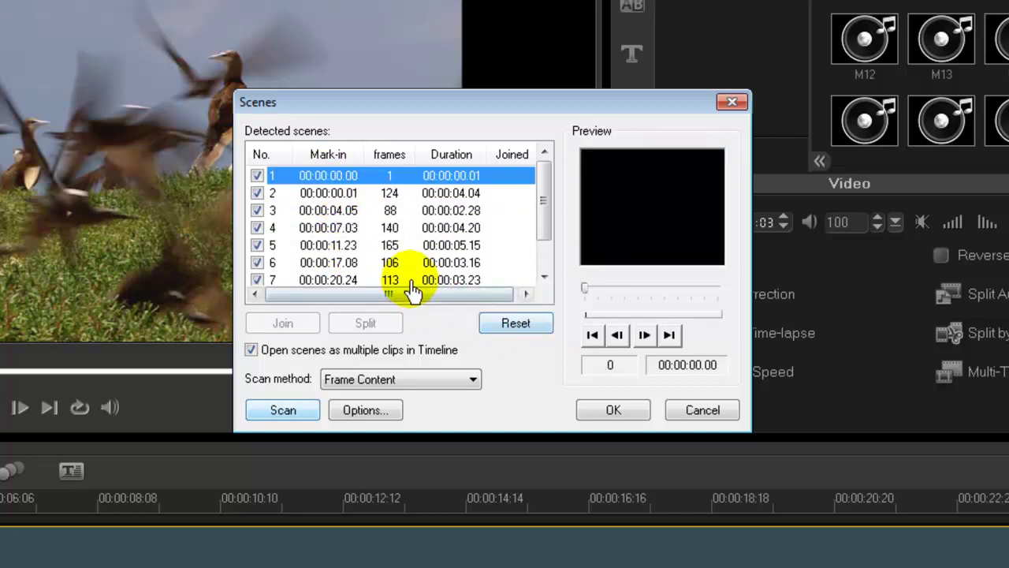
{"action": "left_click", "coordinate": [326, 194]}
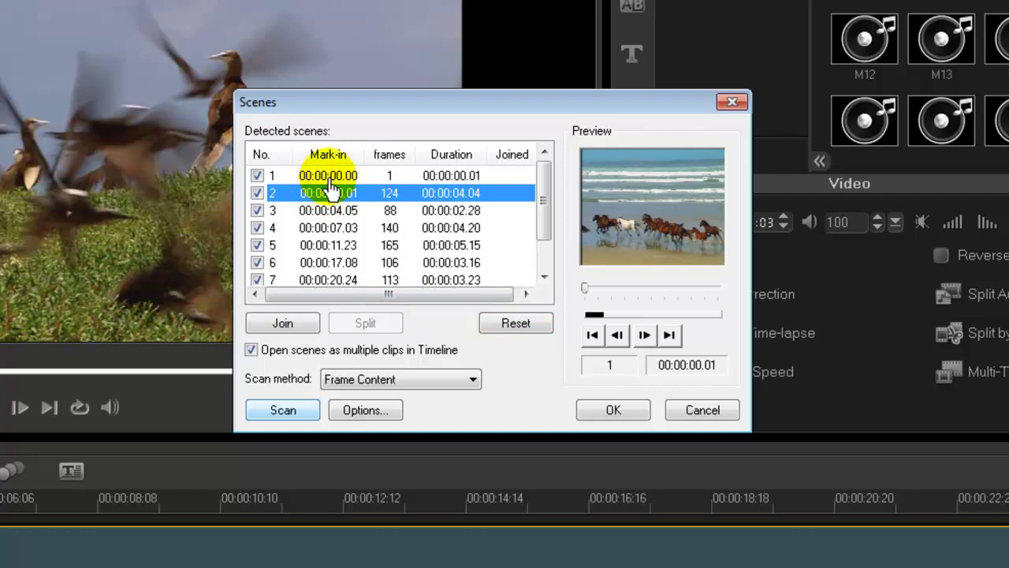
{"action": "left_click", "coordinate": [327, 175]}
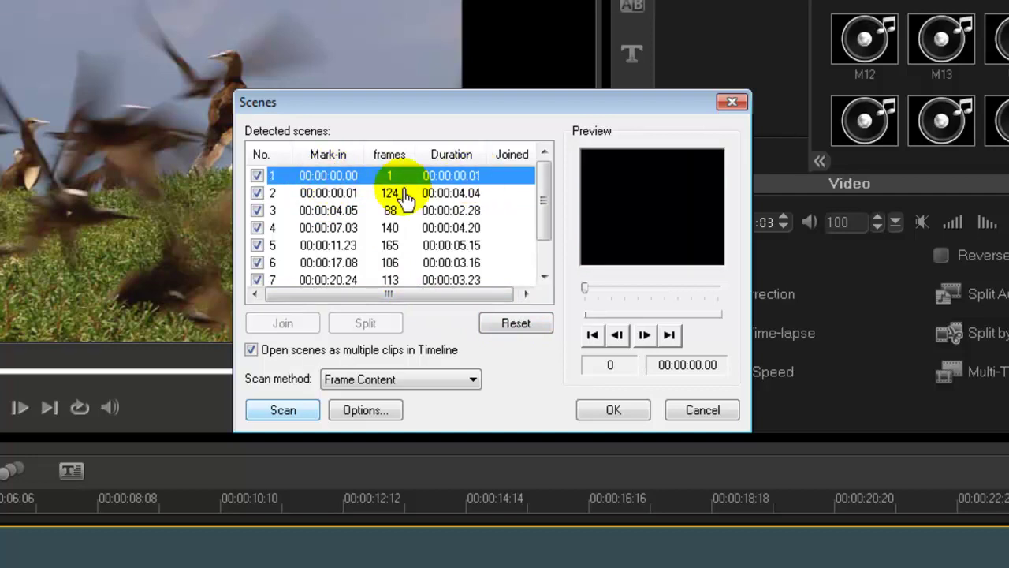
{"action": "left_click", "coordinate": [328, 196]}
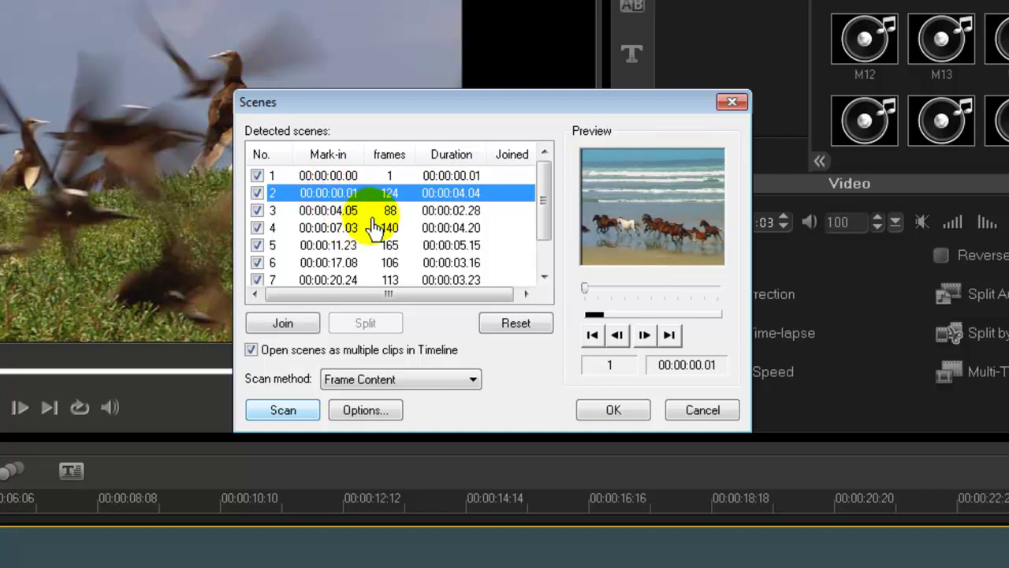
{"action": "left_click", "coordinate": [339, 228]}
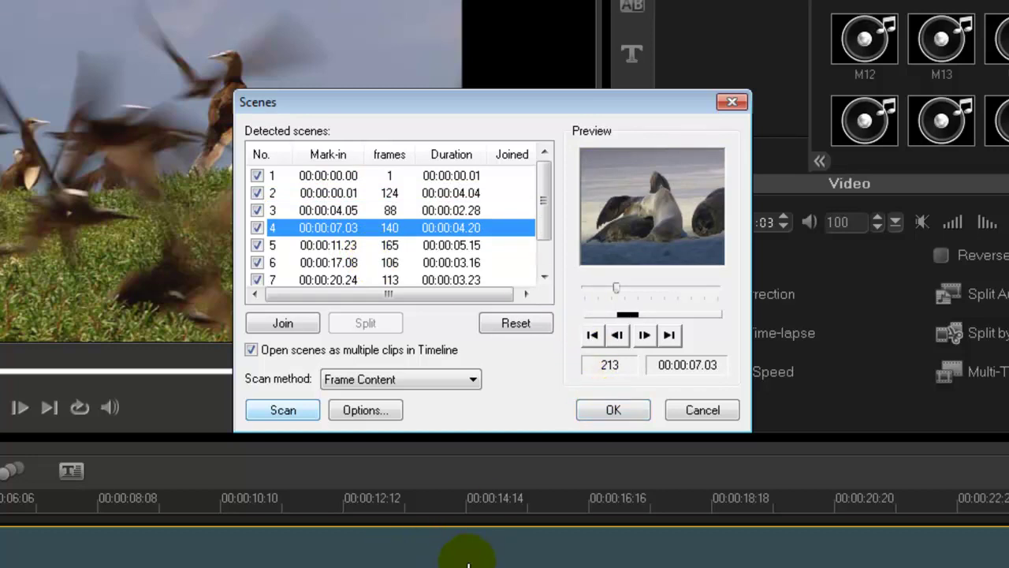
Apply the scene split as multiple timeline clips and check each clip from the second to the last.
{"action": "left_click", "coordinate": [614, 412]}
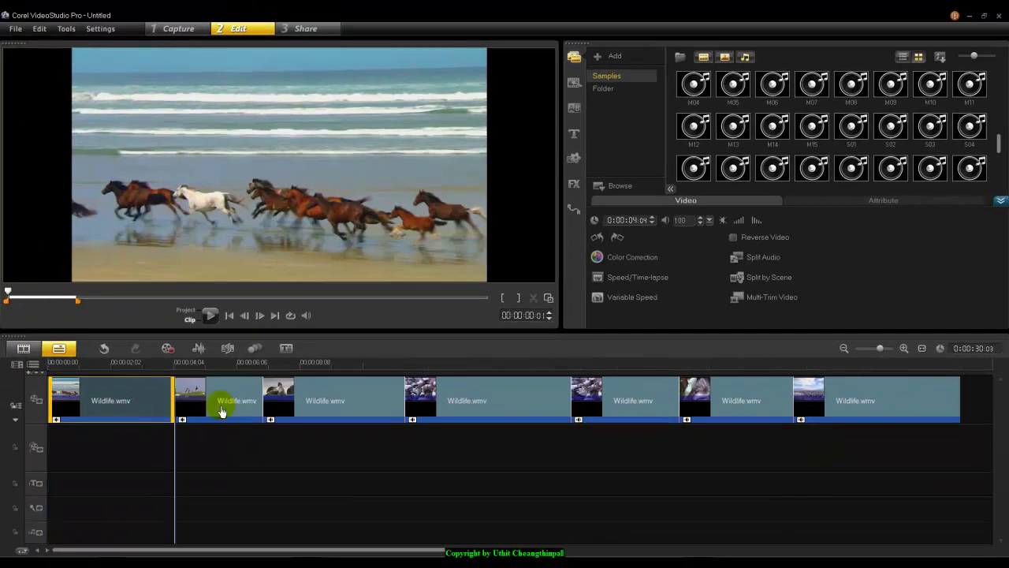
{"action": "left_click", "coordinate": [214, 408]}
{"action": "left_click", "coordinate": [330, 405]}
{"action": "left_click", "coordinate": [481, 409]}
{"action": "left_click", "coordinate": [609, 408]}
{"action": "left_click", "coordinate": [748, 414]}
{"action": "left_click", "coordinate": [836, 412]}
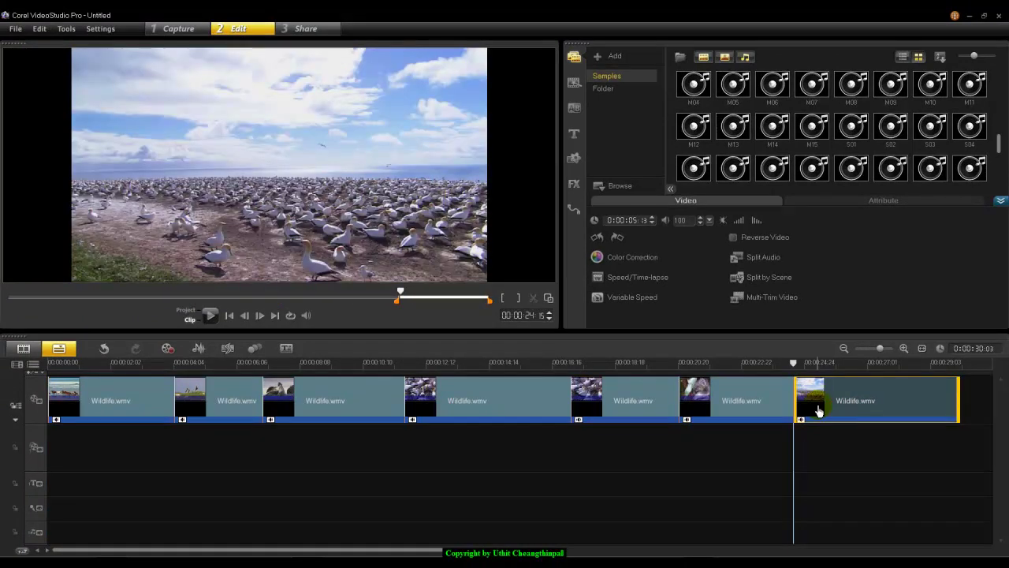
Delete the one-frame black clip at the very start of the video track.
{"action": "left_click", "coordinate": [104, 408]}
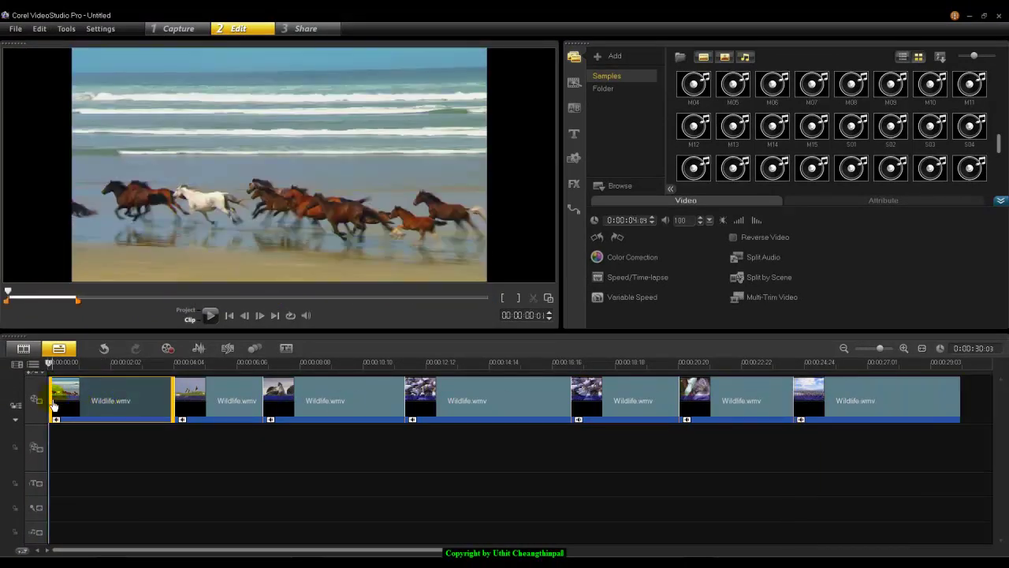
{"action": "left_click", "coordinate": [903, 350]}
{"action": "left_click", "coordinate": [903, 349]}
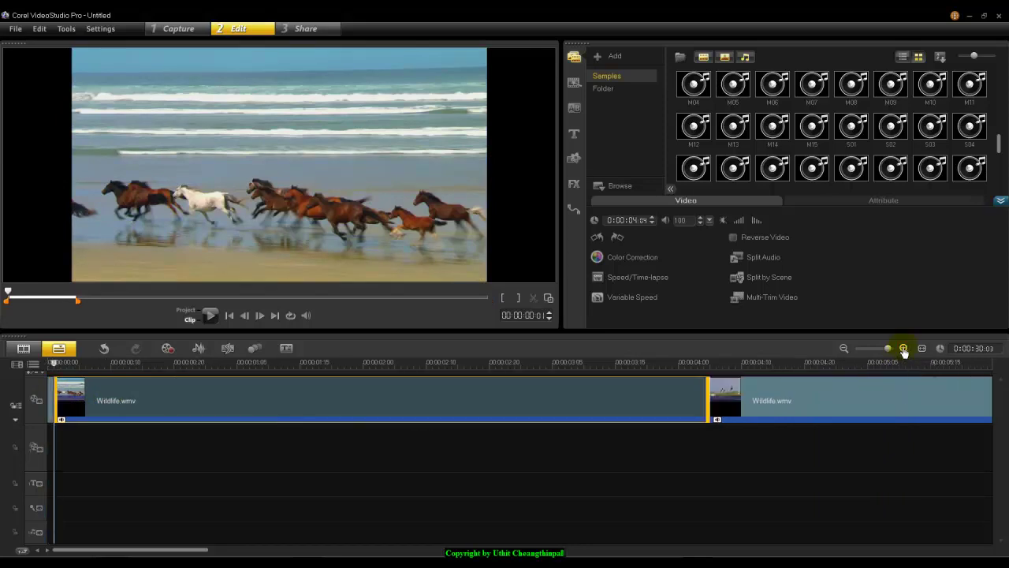
{"action": "left_click", "coordinate": [904, 349]}
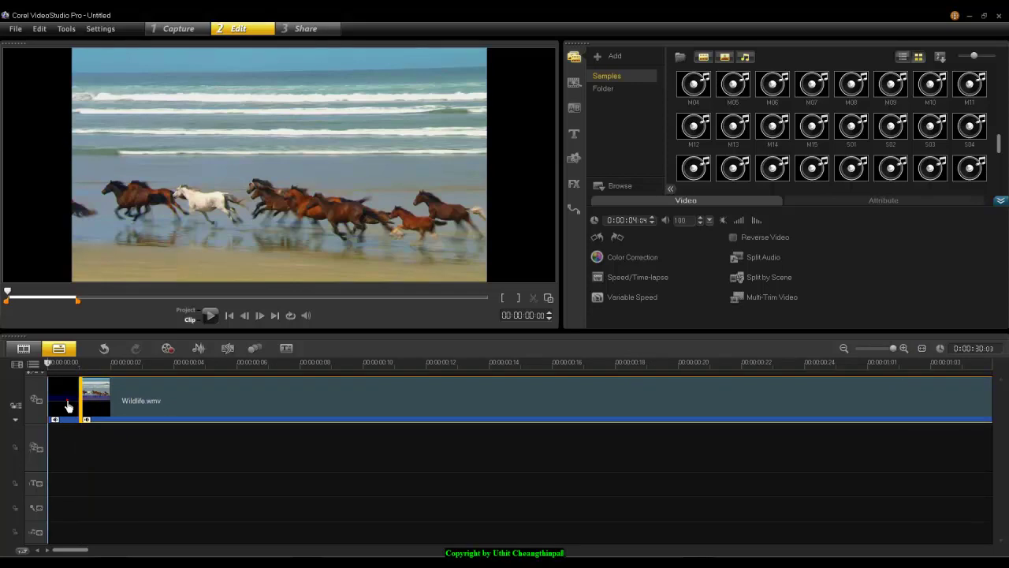
{"action": "left_click", "coordinate": [68, 406]}
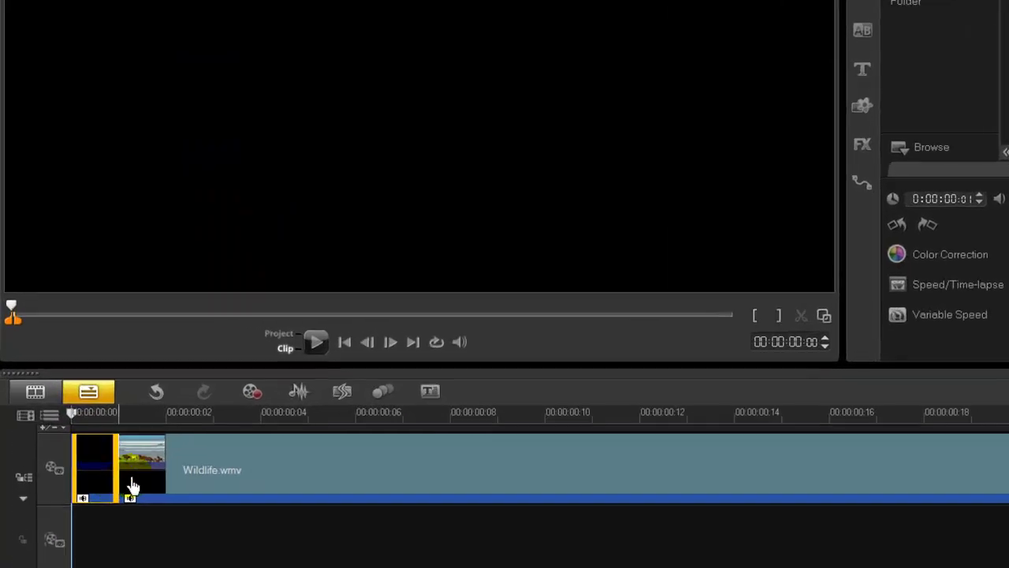
{"action": "left_click", "coordinate": [103, 409]}
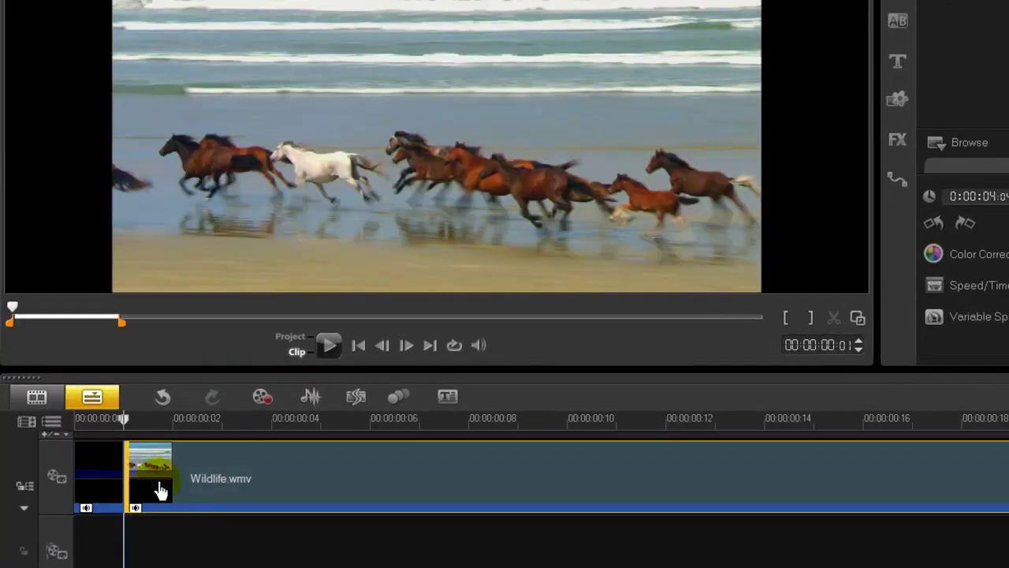
{"action": "left_click", "coordinate": [104, 498]}
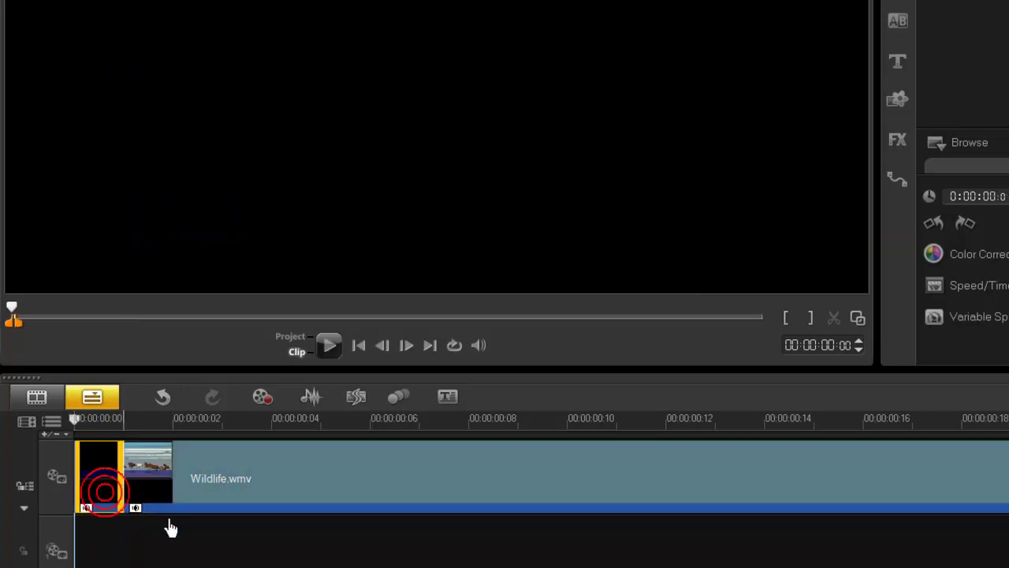
{"action": "right_click", "coordinate": [103, 487]}
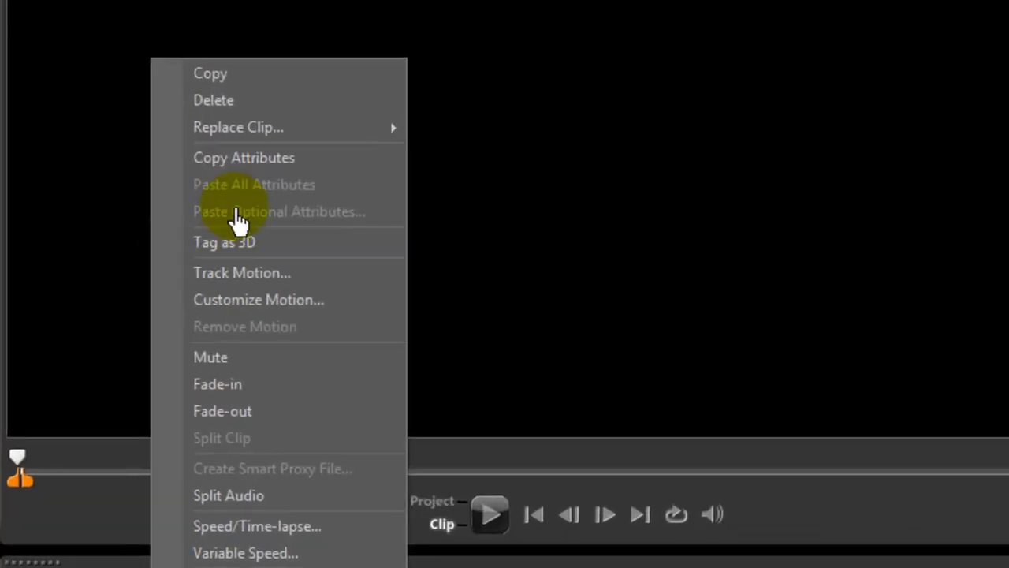
{"action": "left_click", "coordinate": [236, 107]}
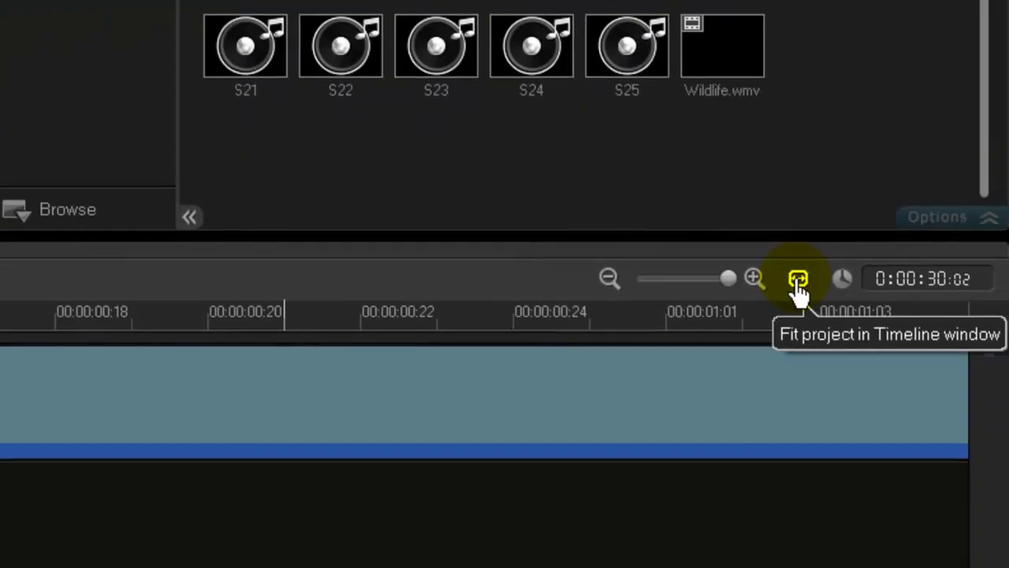
Fit the whole project in the timeline and scrub across the split clips to review the scene boundaries.
{"action": "left_click", "coordinate": [798, 282]}
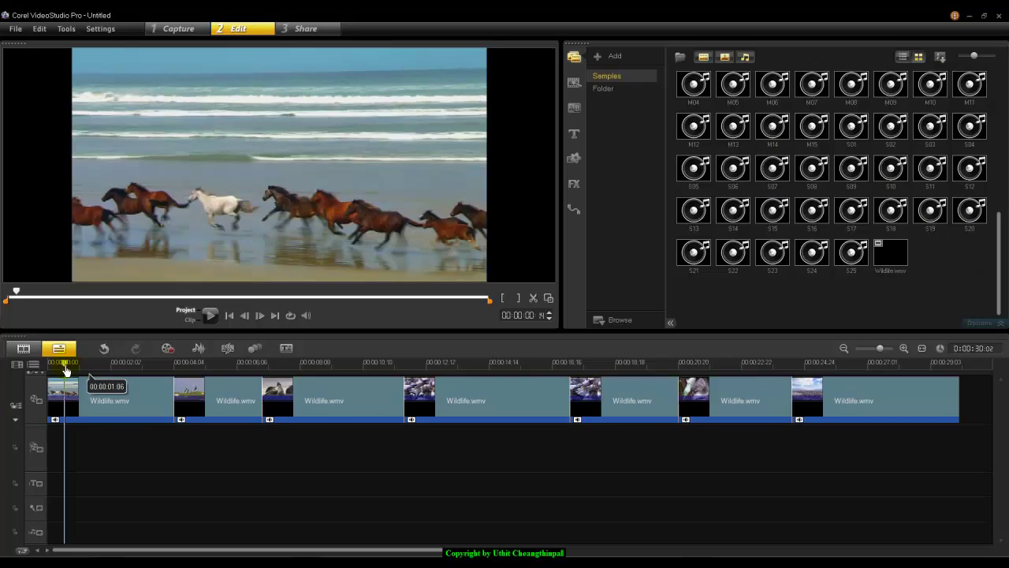
{"action": "left_click_drag", "start_coordinate": [66, 369], "coordinate": [300, 382]}
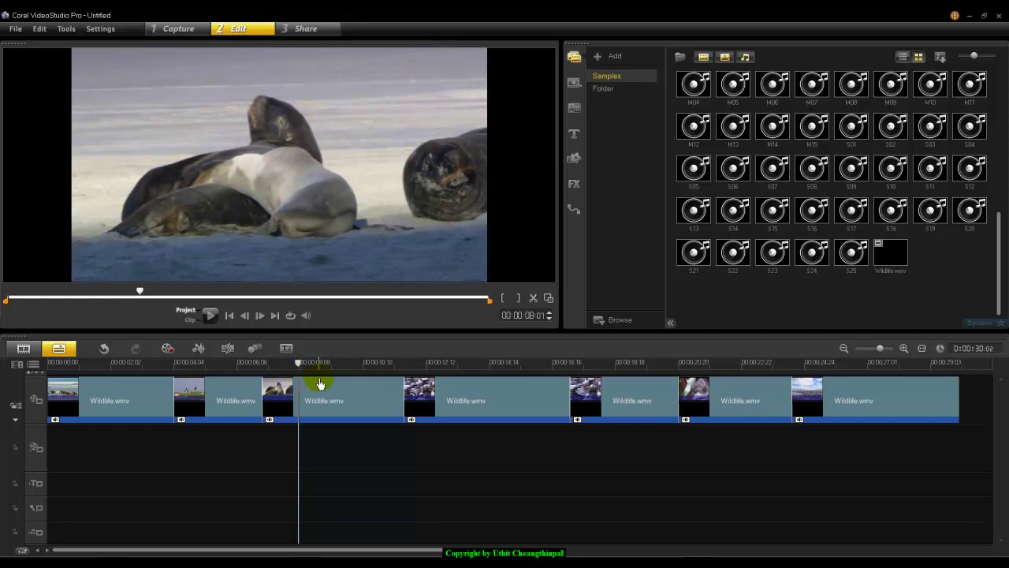
{"action": "left_click_drag", "start_coordinate": [396, 370], "coordinate": [520, 359]}
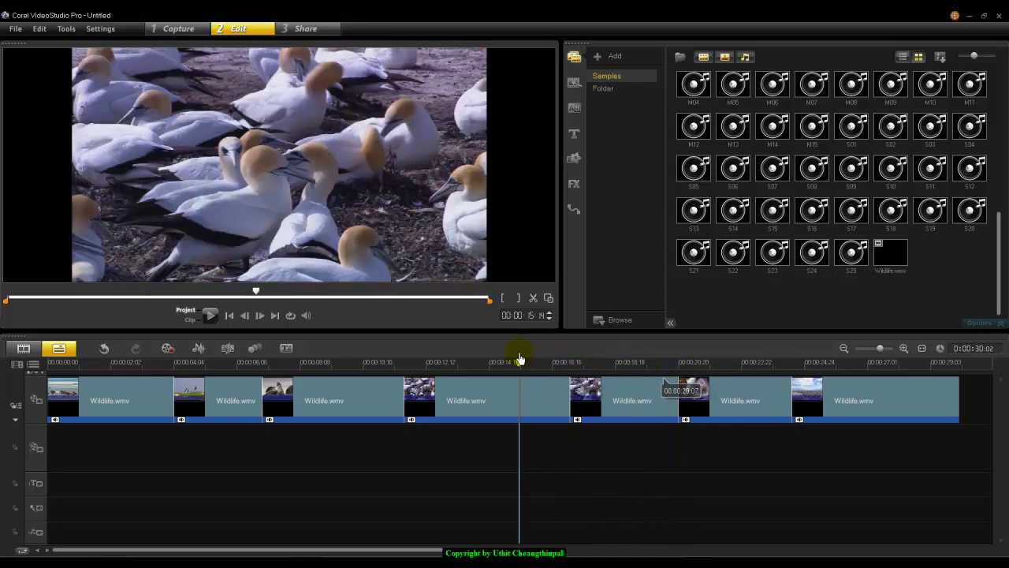
{"action": "left_click", "coordinate": [254, 369]}
{"action": "left_click_drag", "start_coordinate": [255, 369], "coordinate": [268, 367]}
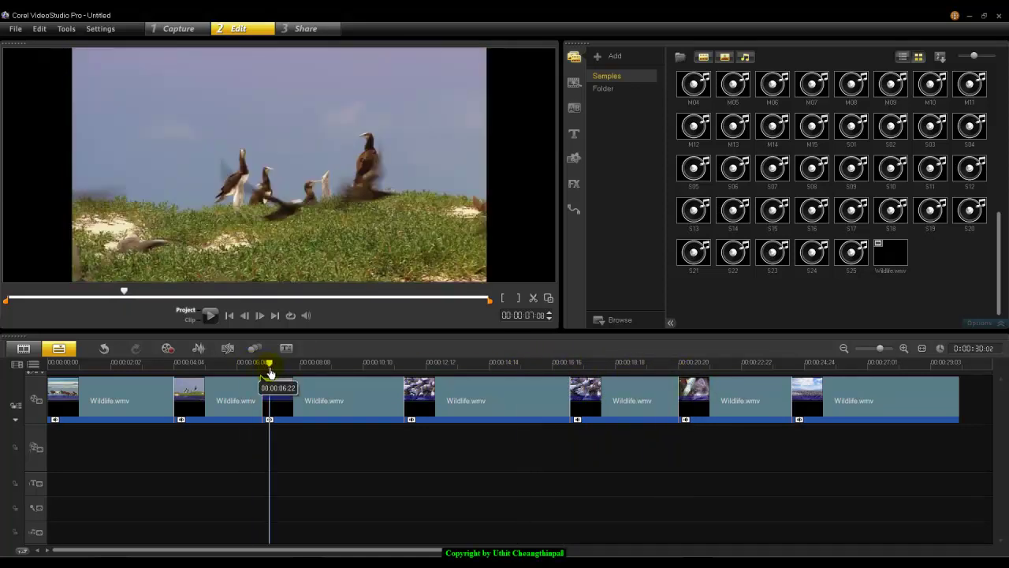
{"action": "left_click", "coordinate": [239, 399]}
{"action": "left_click", "coordinate": [313, 400]}
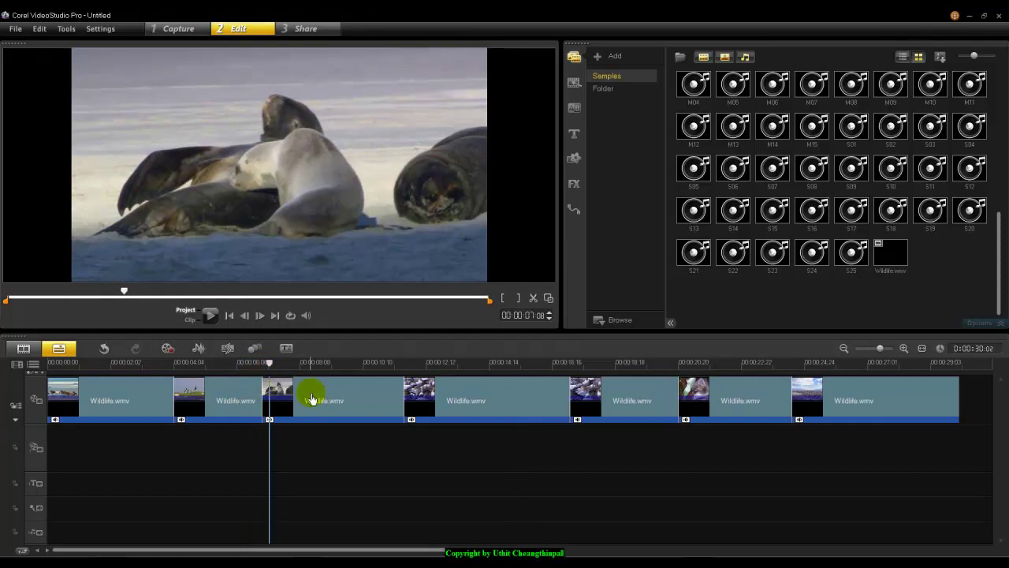
{"action": "left_click", "coordinate": [161, 363]}
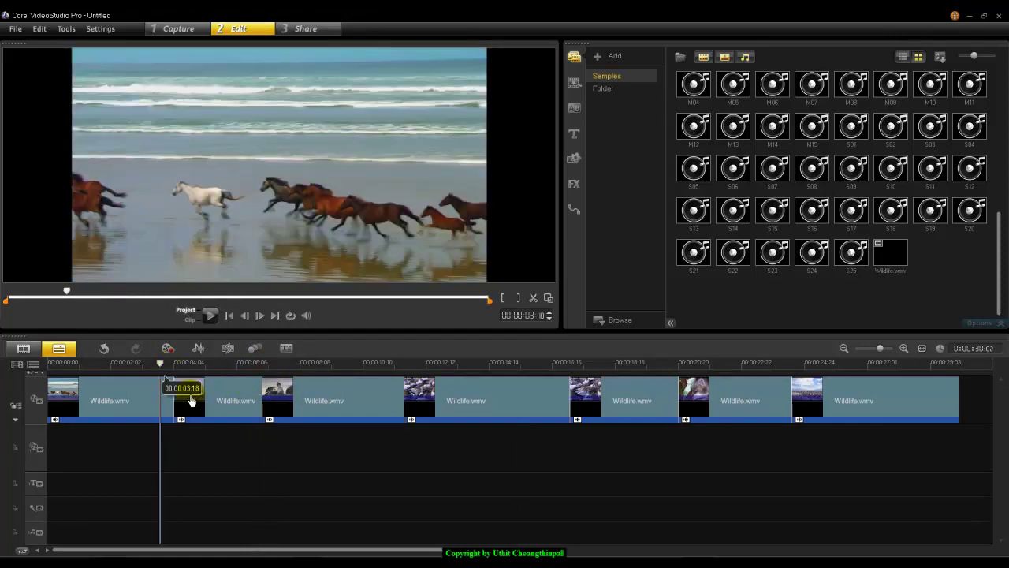
{"action": "left_click", "coordinate": [226, 407]}
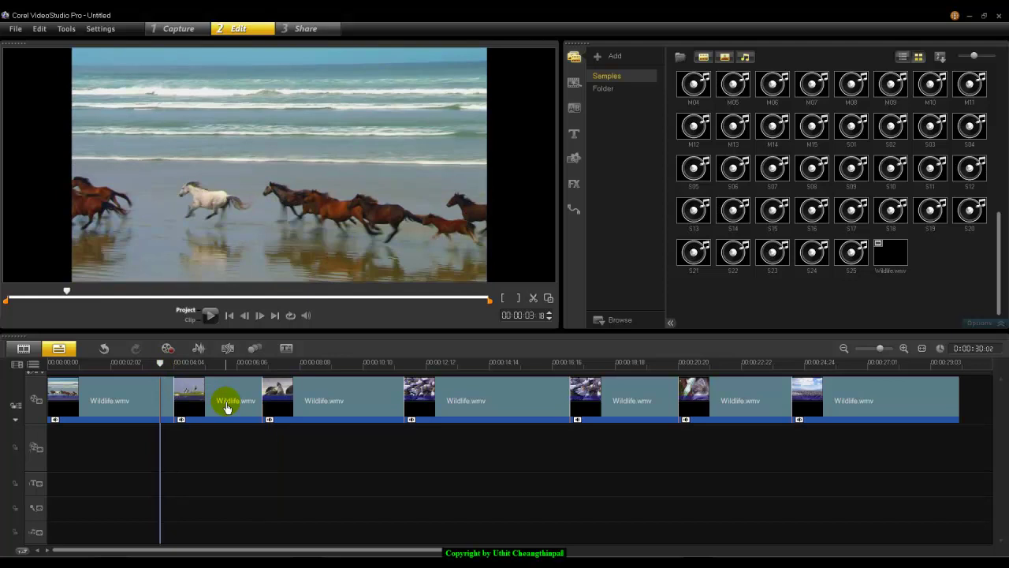